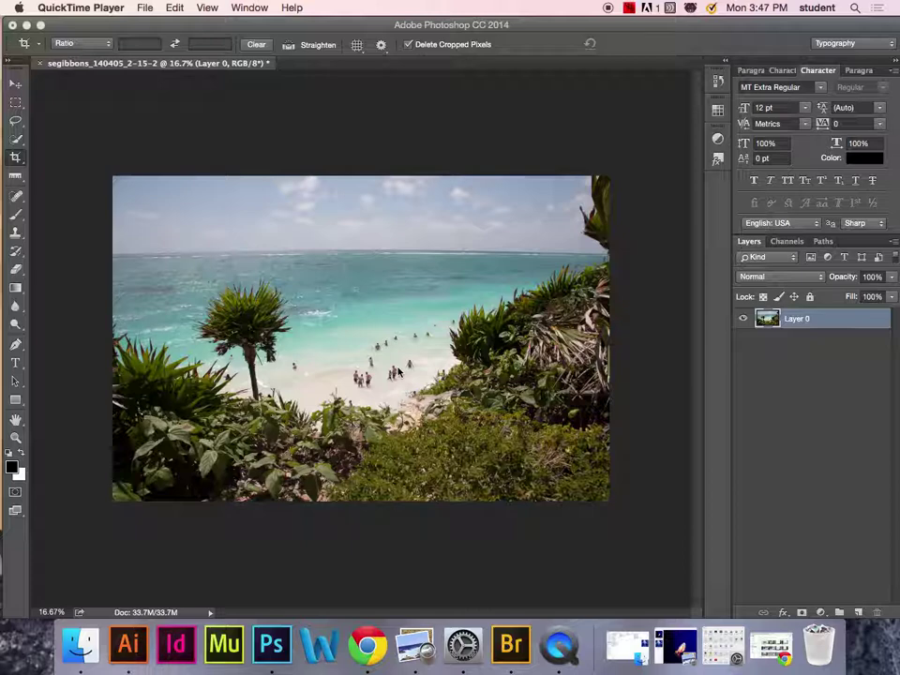
Change the beach photo's colour mode from RGB to Lab Color
click(371, 24)
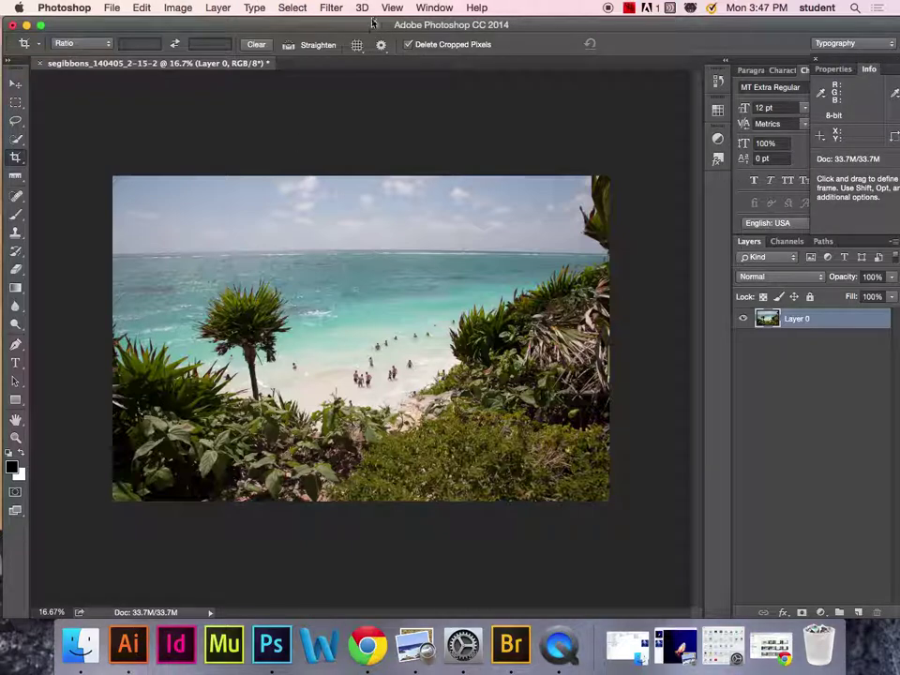
click(179, 8)
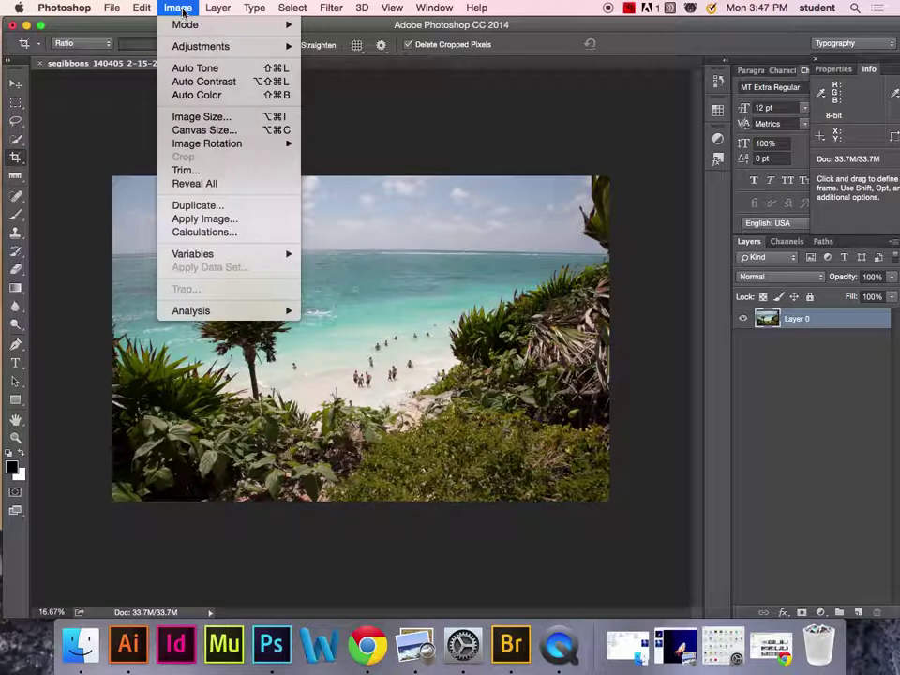
mouse_move(193, 26)
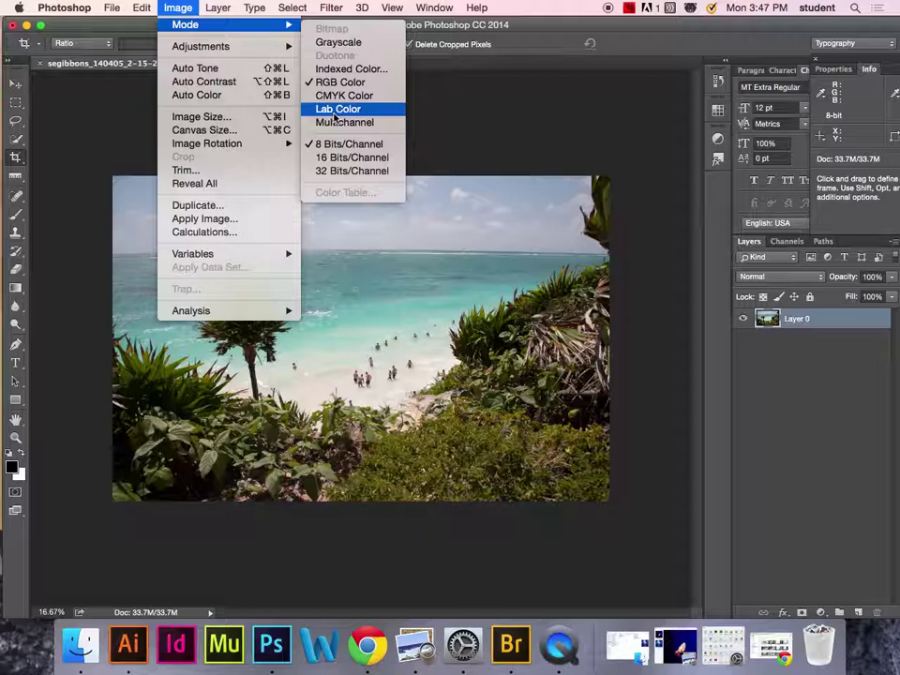
click(334, 114)
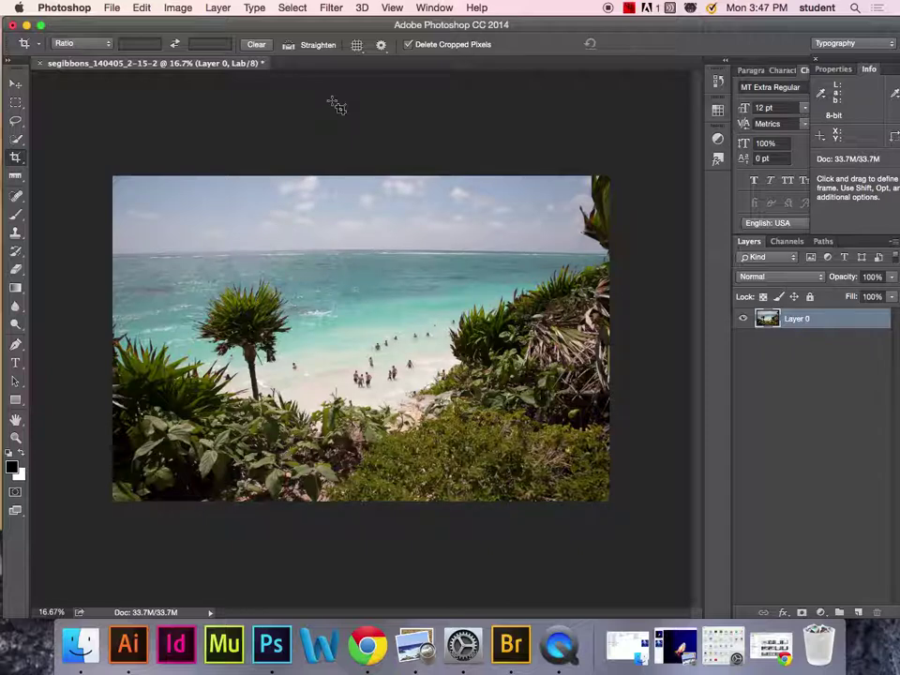
Hide the a and b channels in the Channels panel, leaving only Lightness visible
click(790, 248)
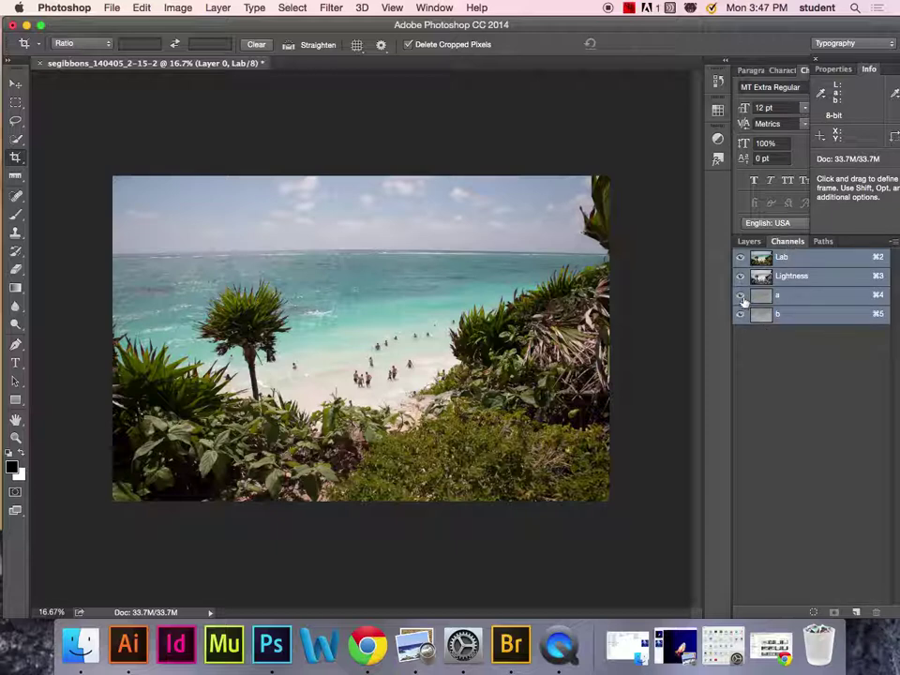
click(741, 295)
click(740, 314)
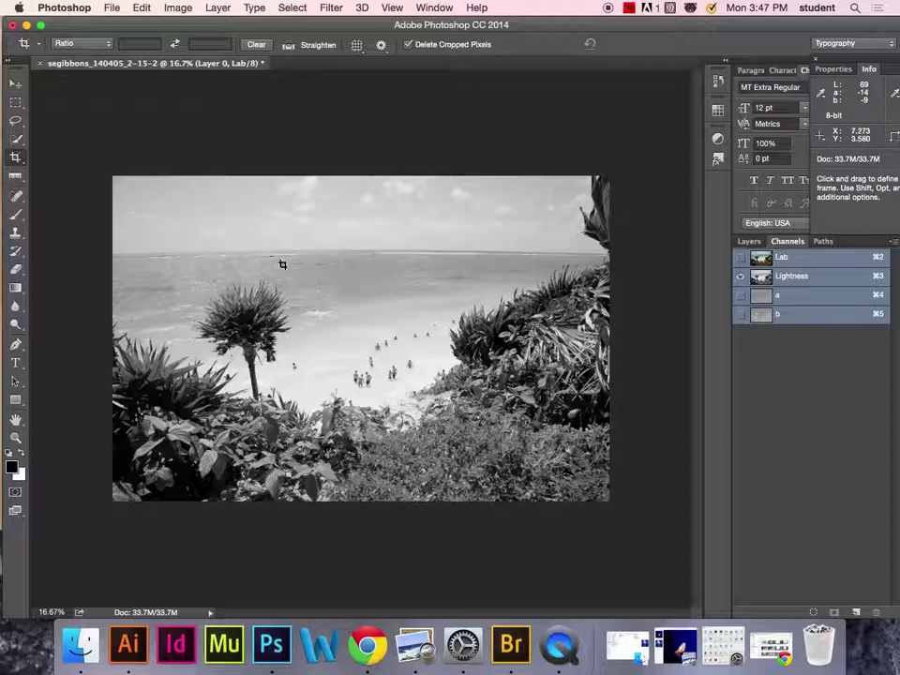
click(178, 9)
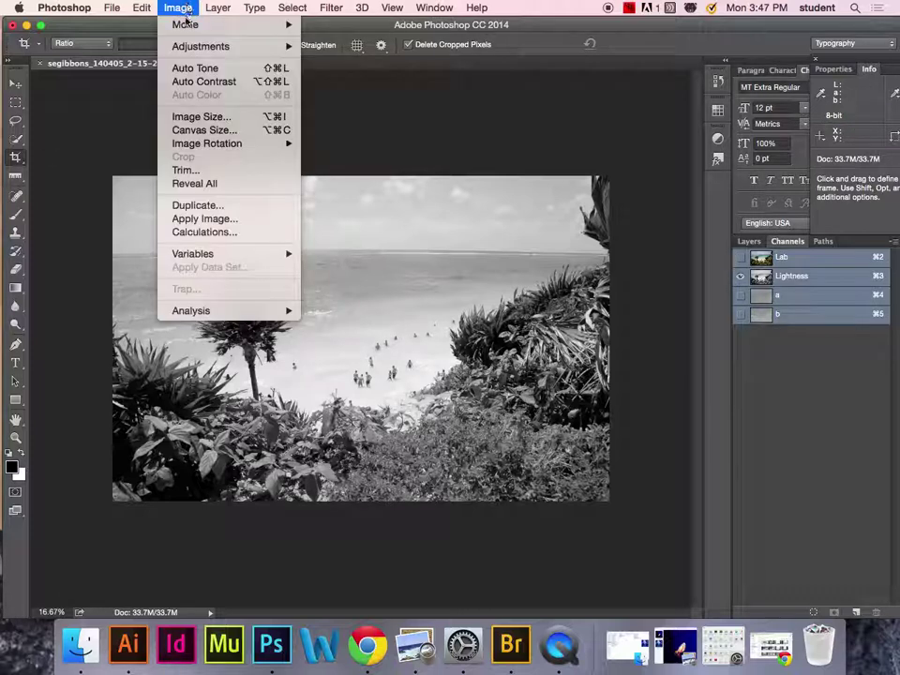
Switch the image mode to Grayscale and accept discarding the colour information
mouse_move(187, 31)
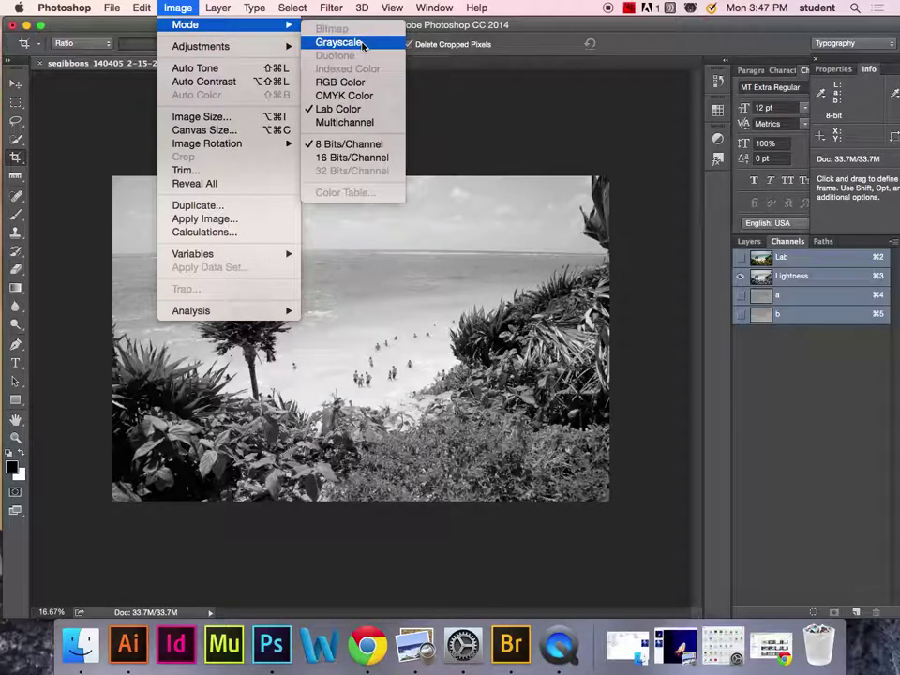
click(363, 45)
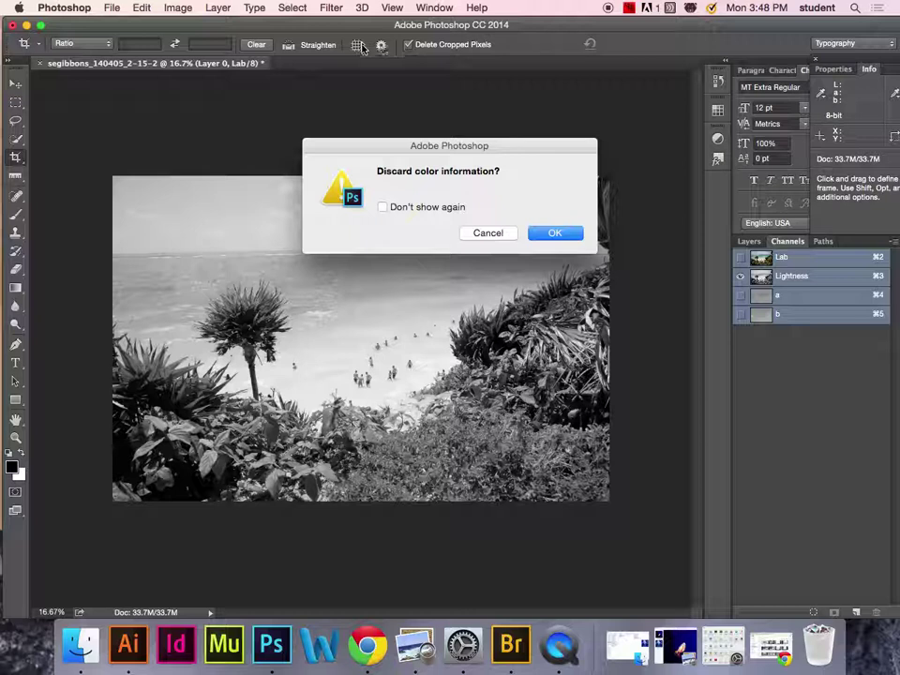
click(550, 234)
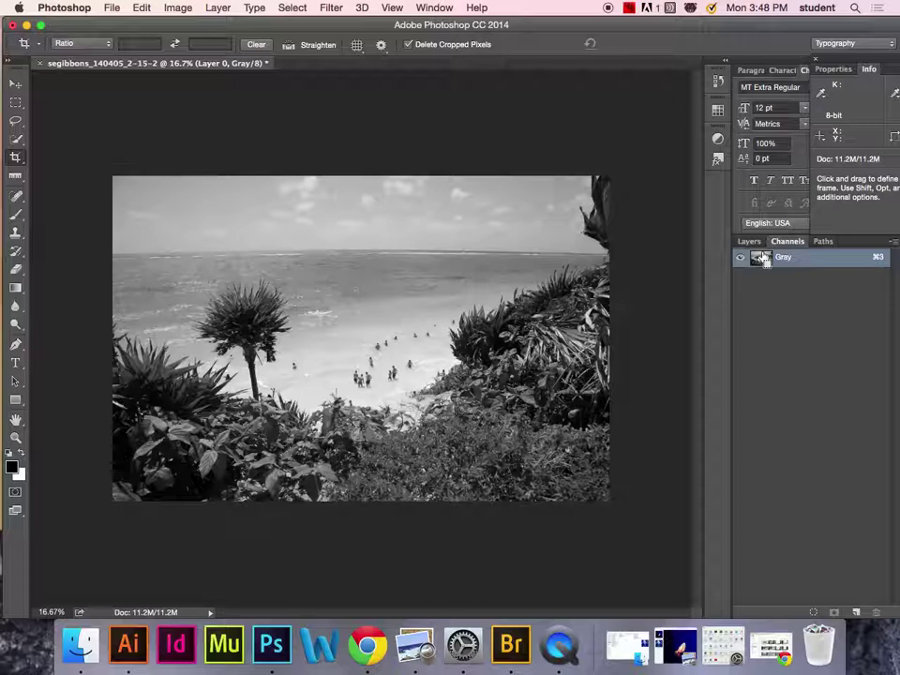
Load the Gray channel's luminosity as a selection and invert it to the darker areas
super+click(762, 258)
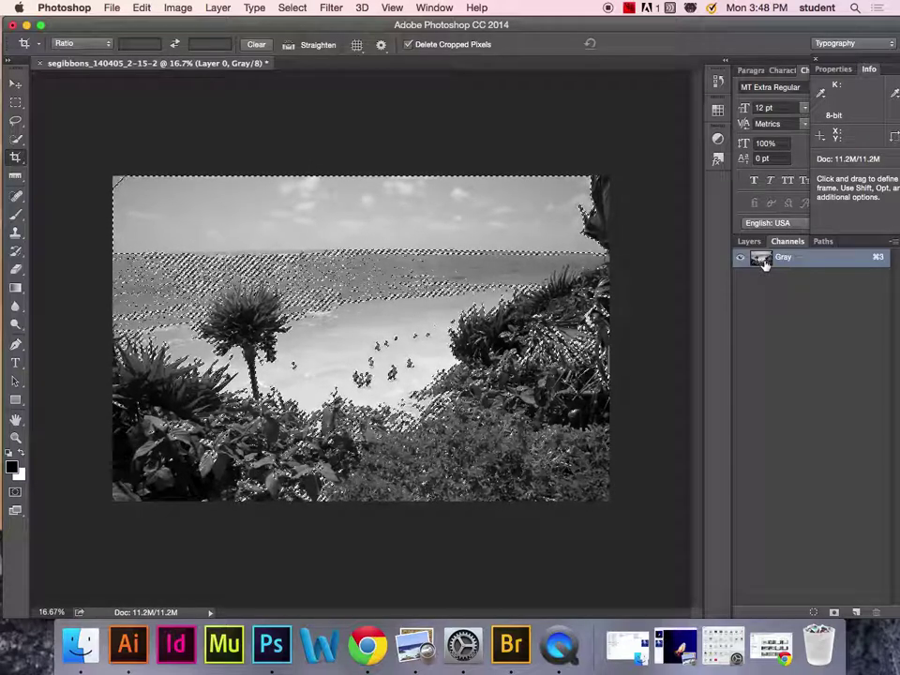
click(291, 7)
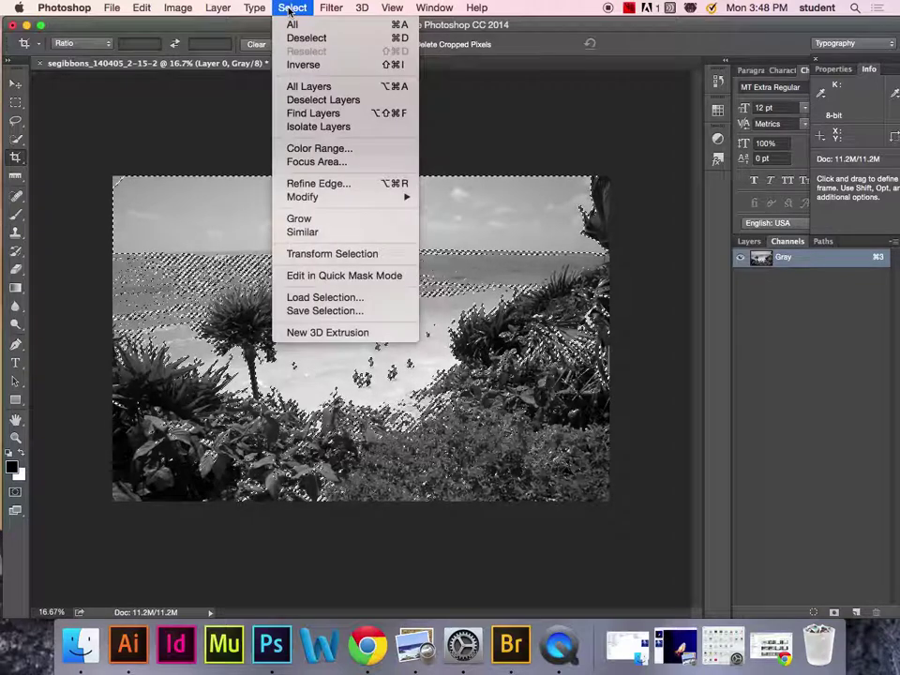
click(298, 65)
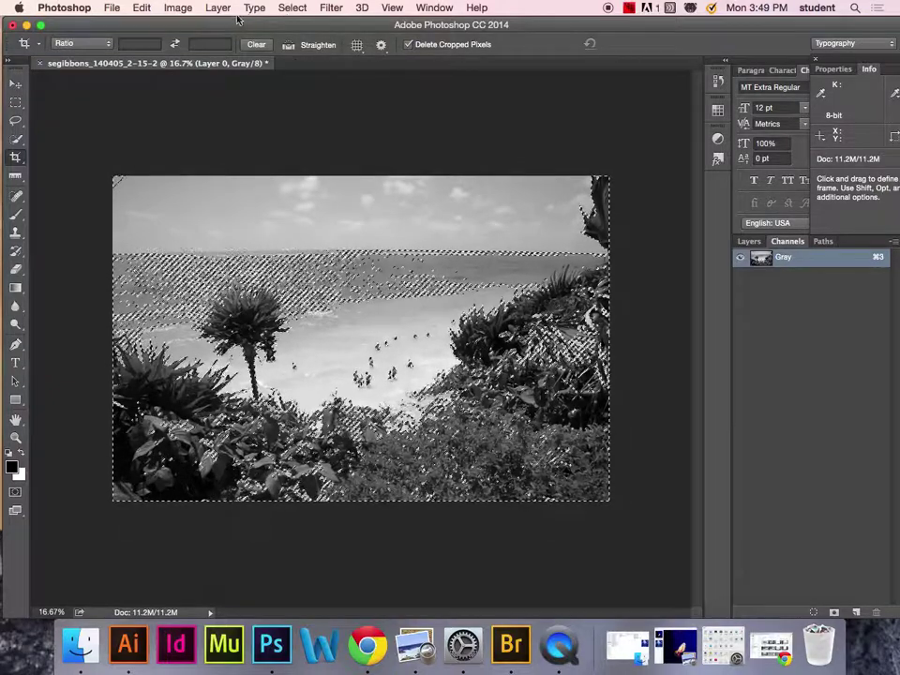
click(179, 10)
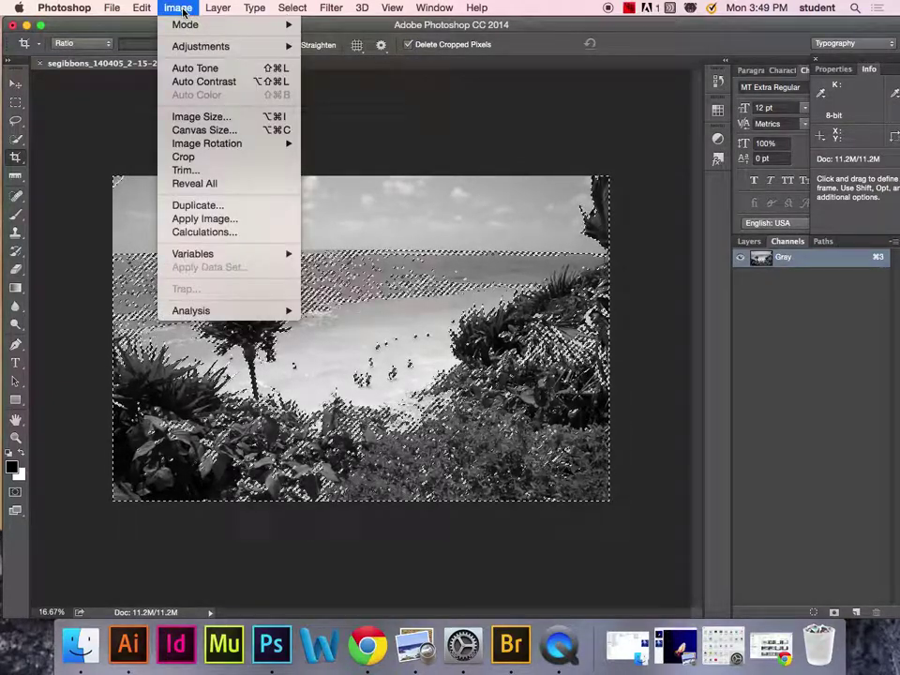
Switch the image mode back to RGB Color and bring up the Layers panel with Layer 0
mouse_move(141, 23)
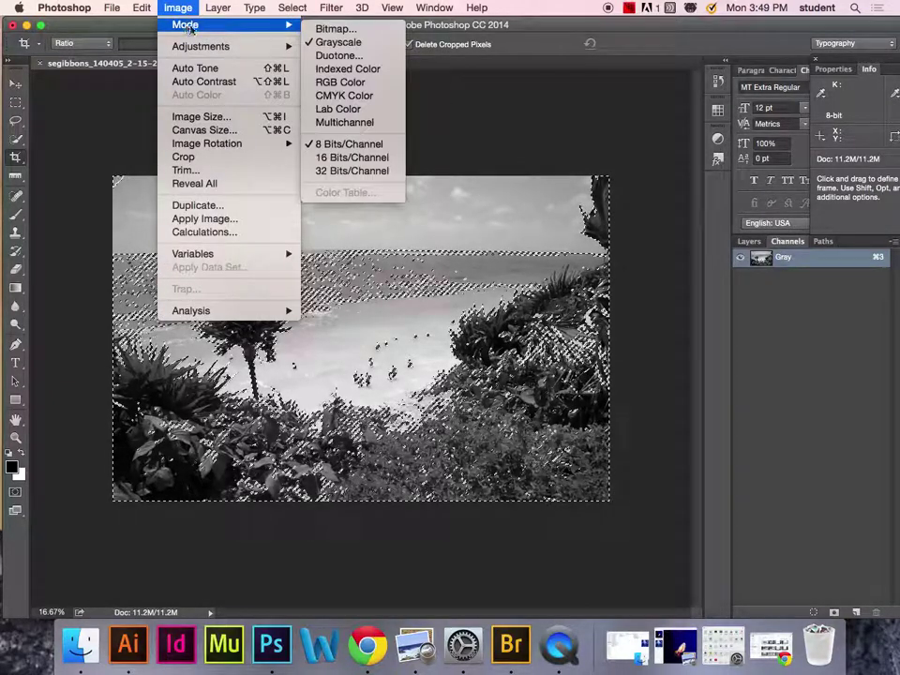
click(330, 83)
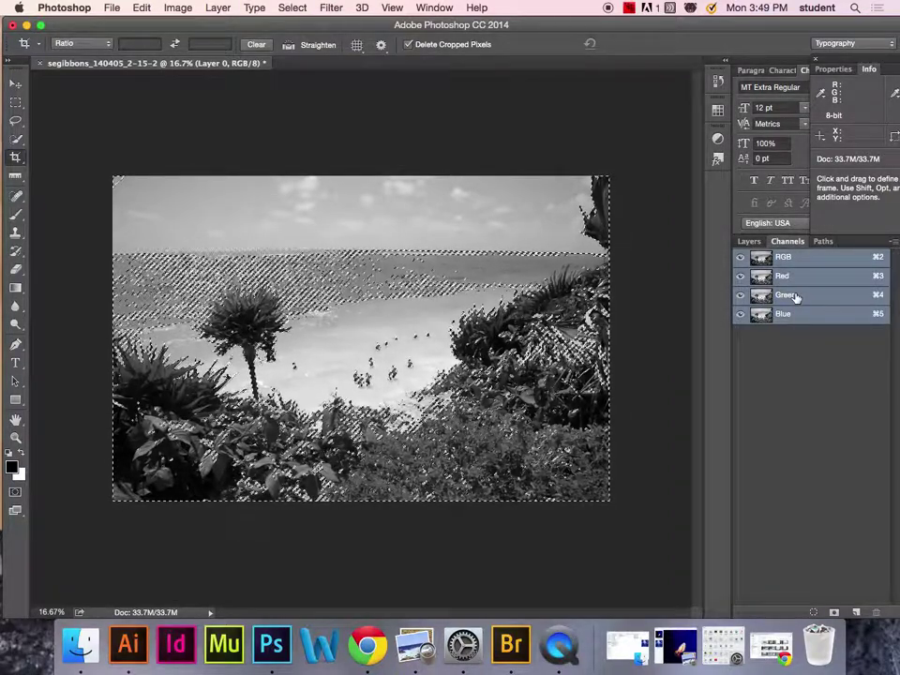
click(750, 242)
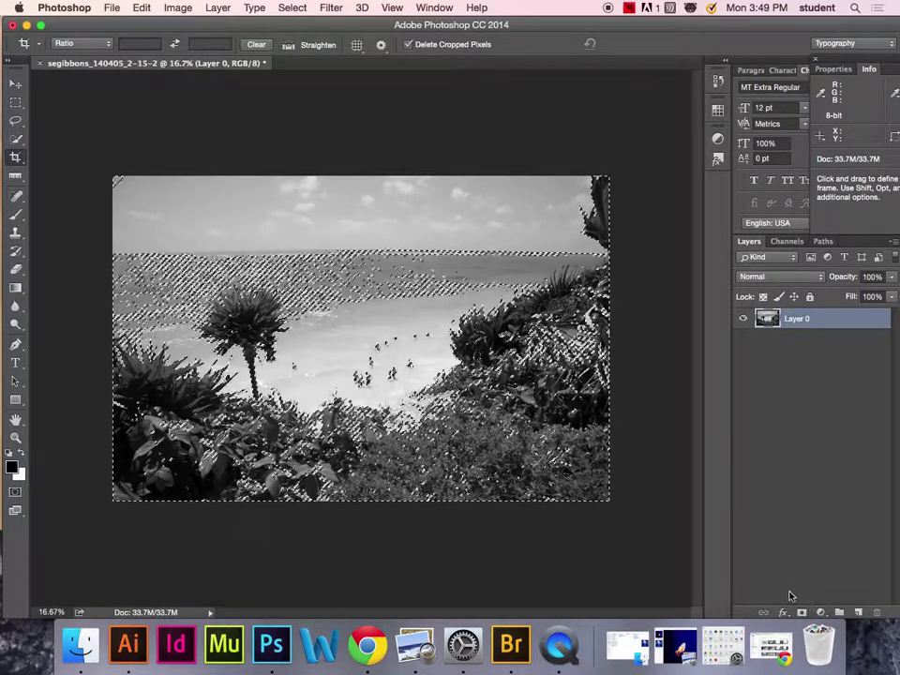
Add a Solid Color fill layer using mid-grey #818181 sampled from the photo
click(822, 611)
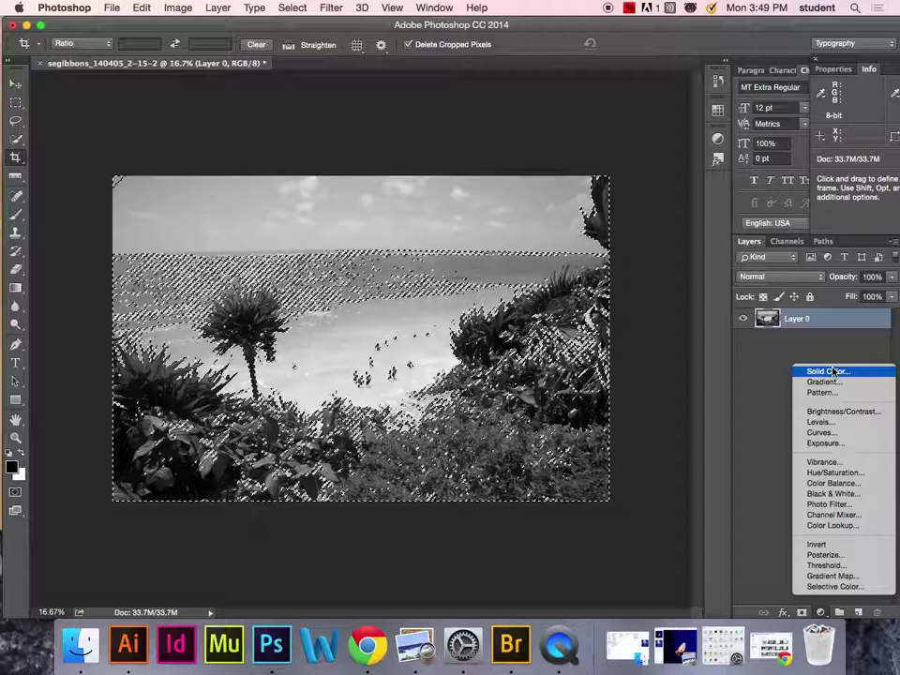
click(832, 372)
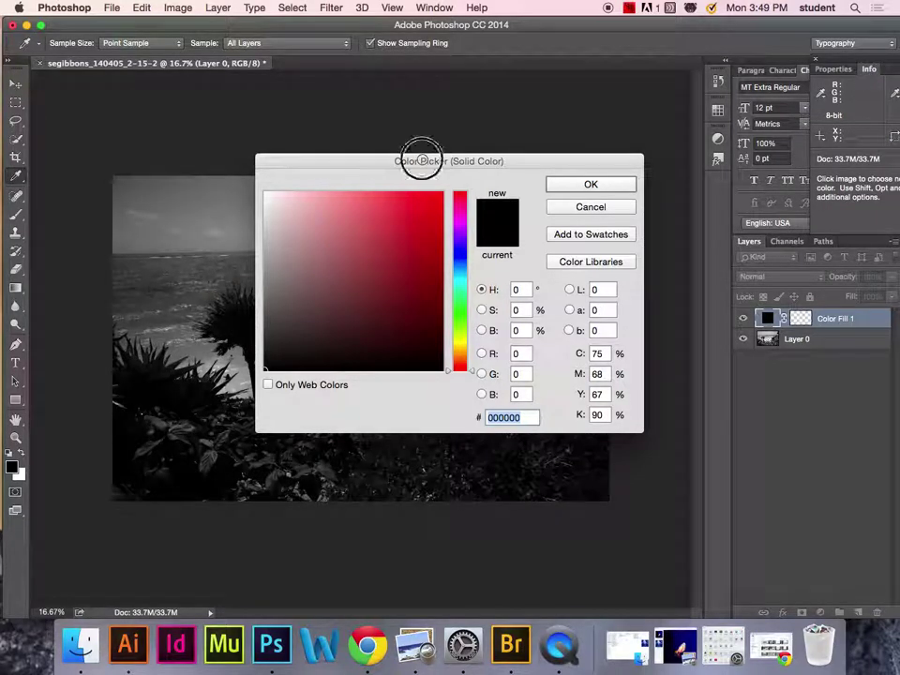
drag(417, 159, 451, 162)
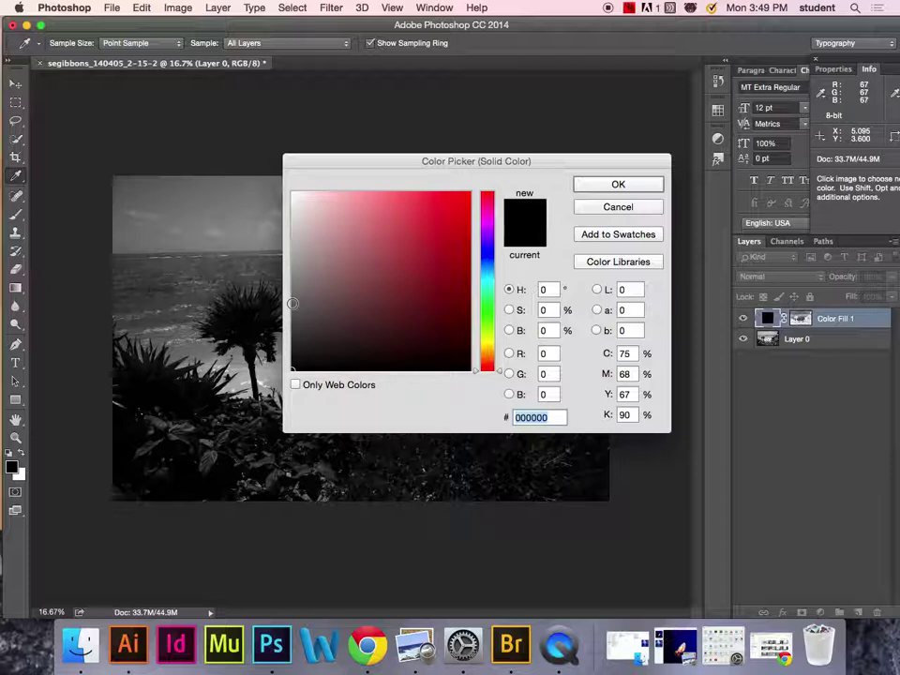
drag(282, 297, 250, 312)
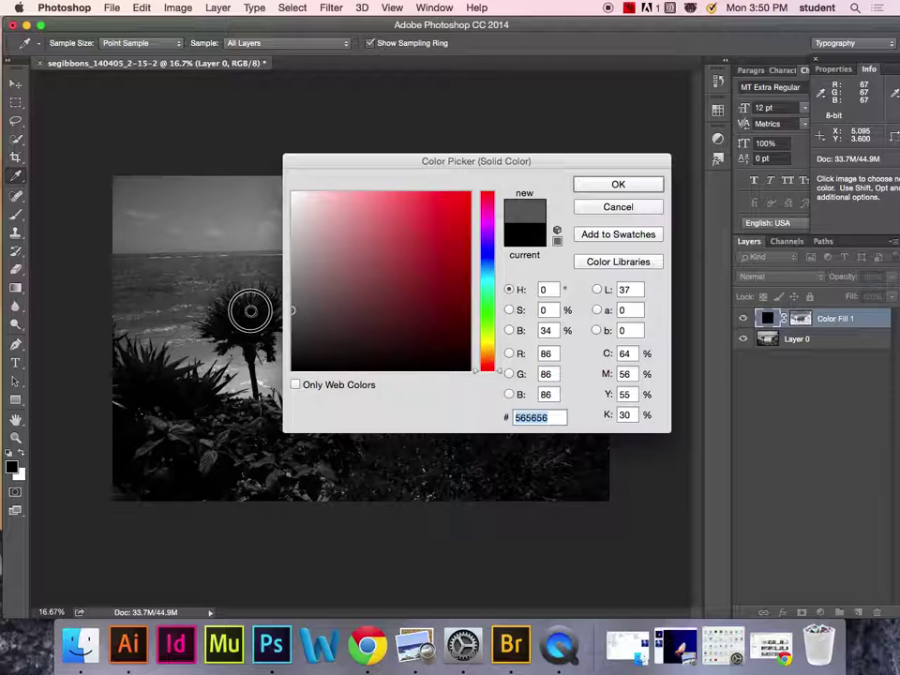
drag(250, 312, 296, 271)
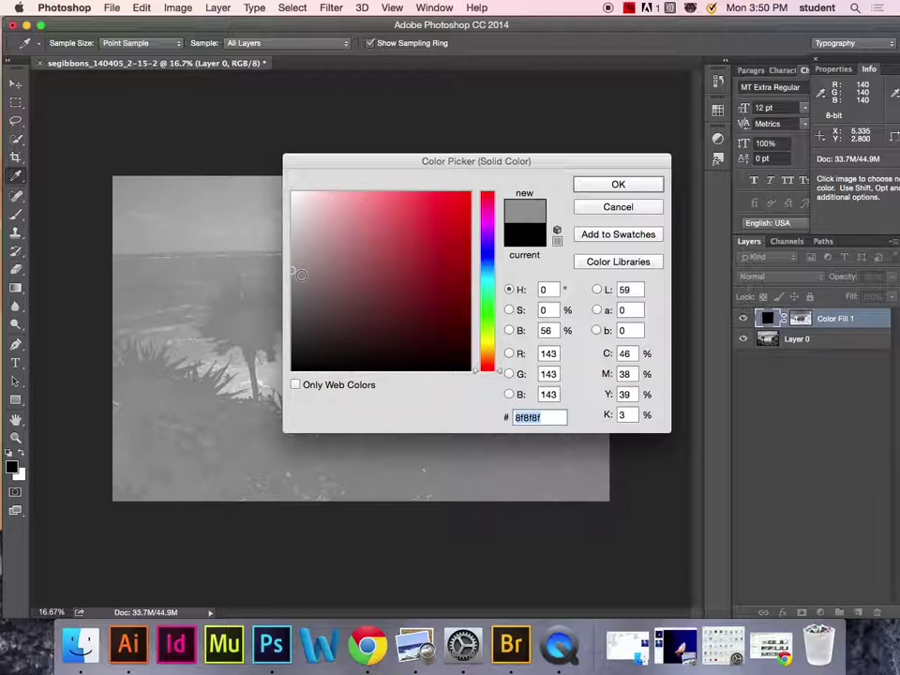
drag(286, 267, 273, 278)
click(613, 185)
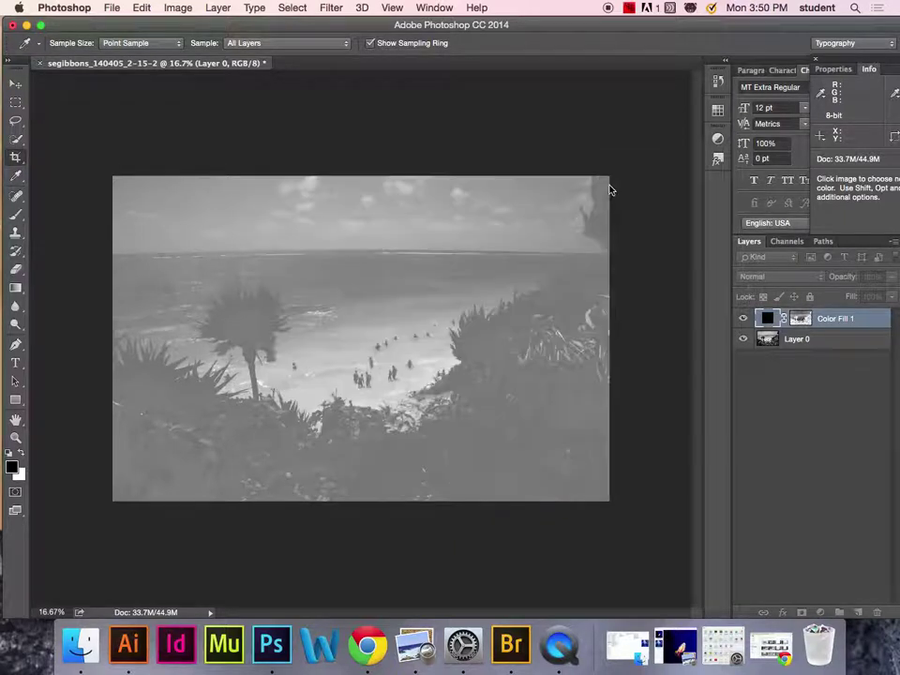
key(c)
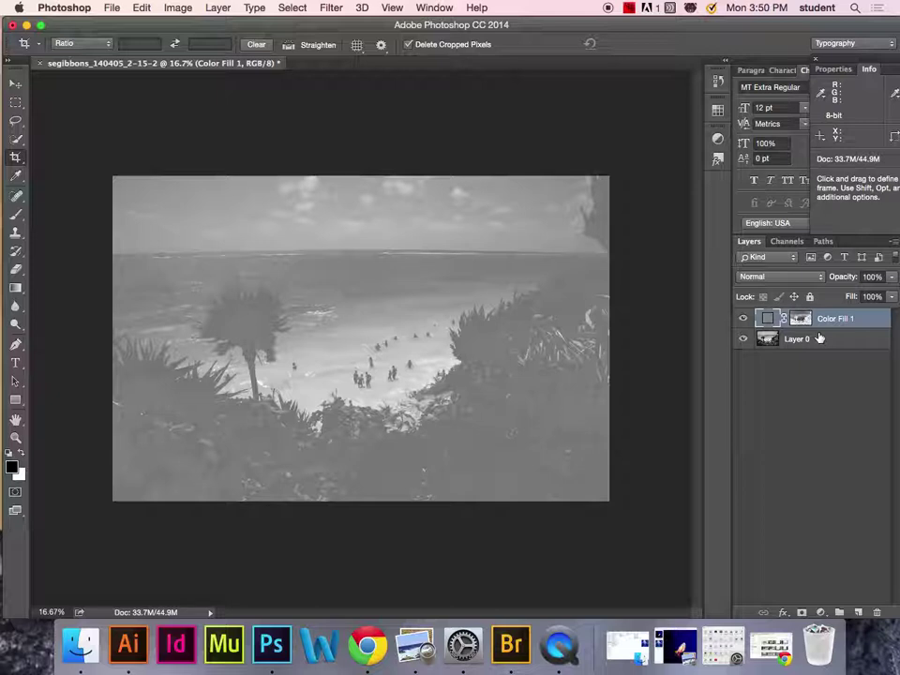
Set the Color Fill 1 layer's blend mode to Multiply and its opacity to 47%
click(792, 276)
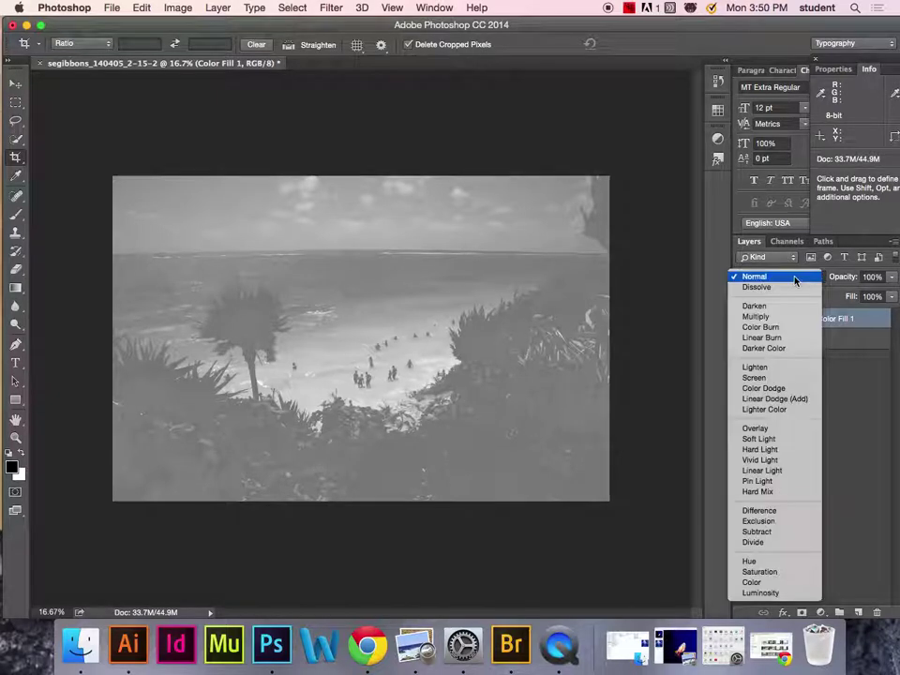
click(765, 318)
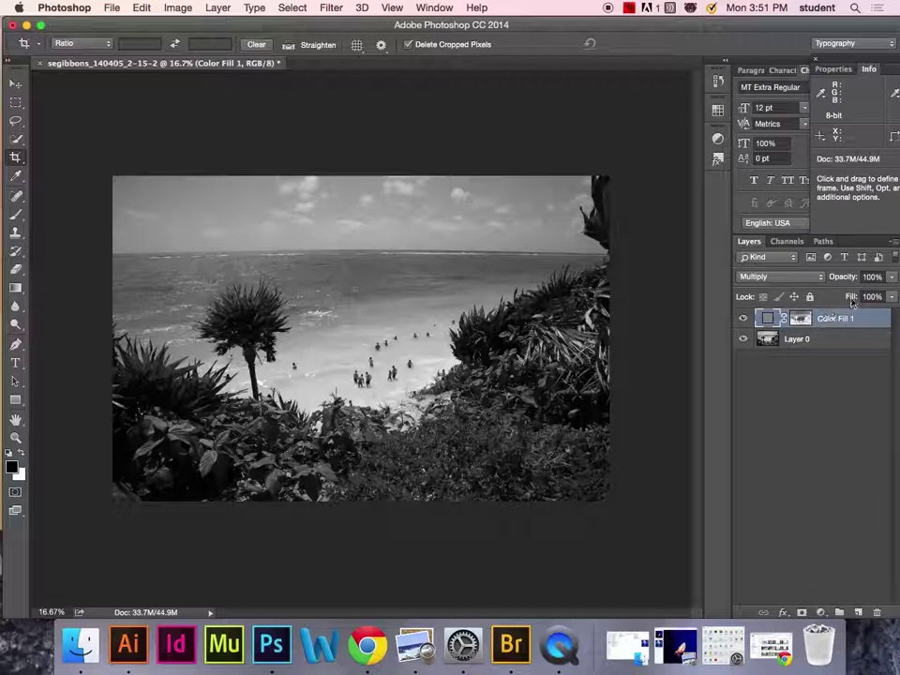
drag(890, 276, 860, 294)
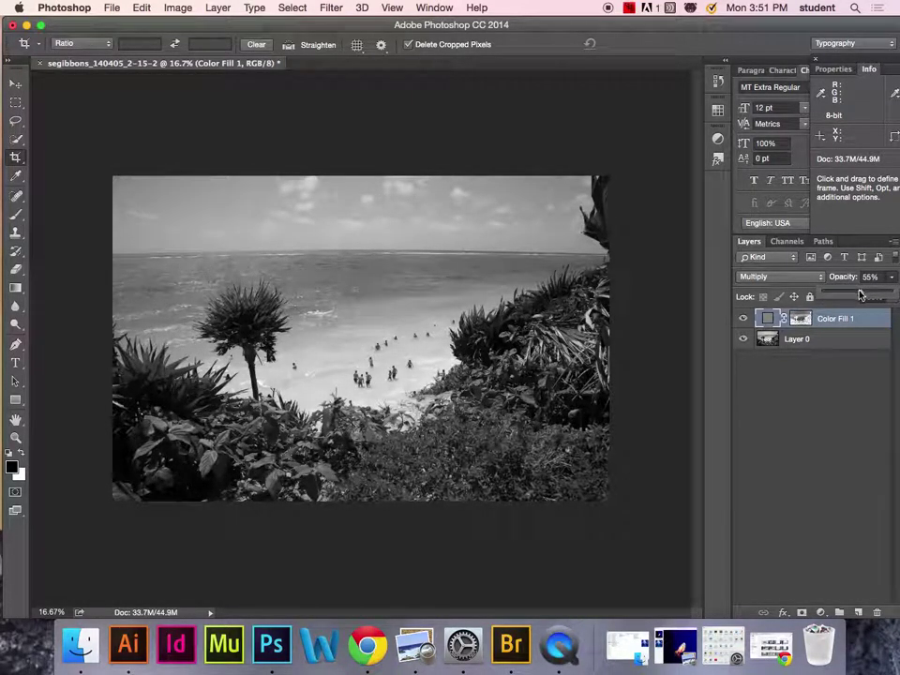
mouse_move(861, 295)
mouse_down()
mouse_move(842, 294)
mouse_move(881, 294)
mouse_move(854, 293)
mouse_up()
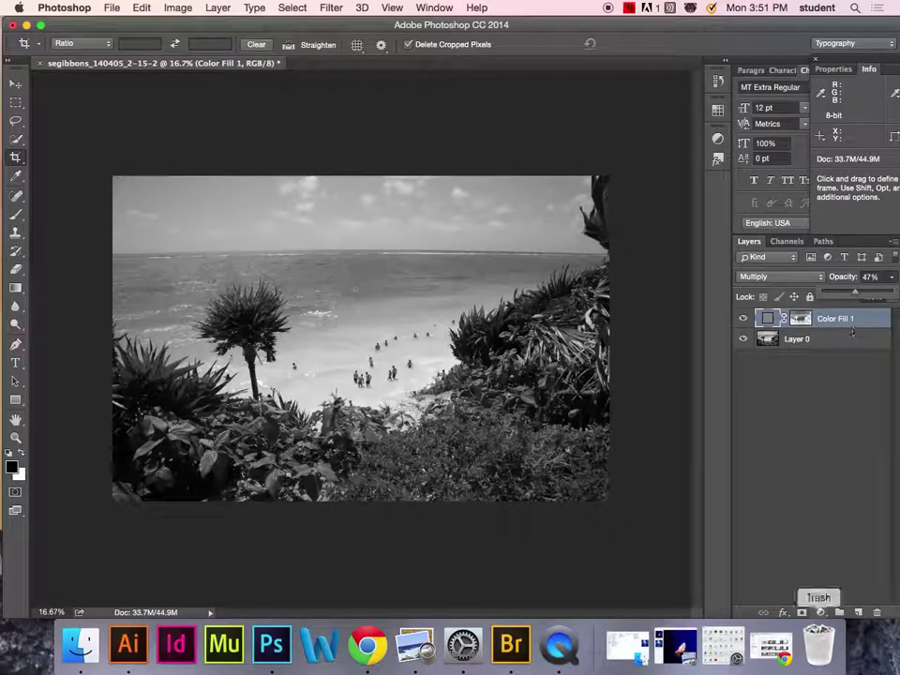
click(820, 612)
Add a Curves adjustment layer and dock its settings above the layer list
click(854, 436)
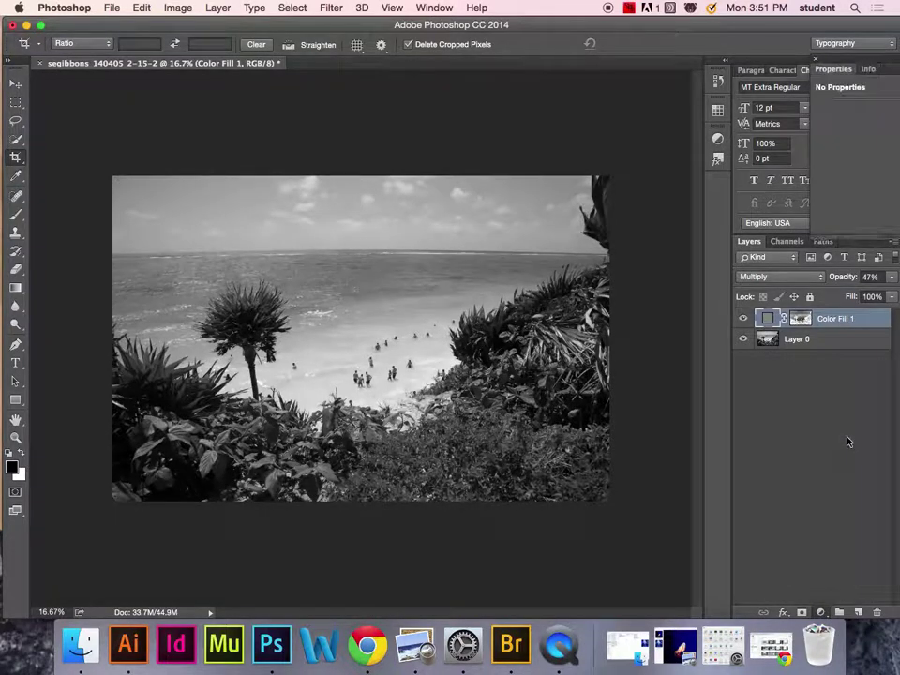
drag(881, 72, 819, 50)
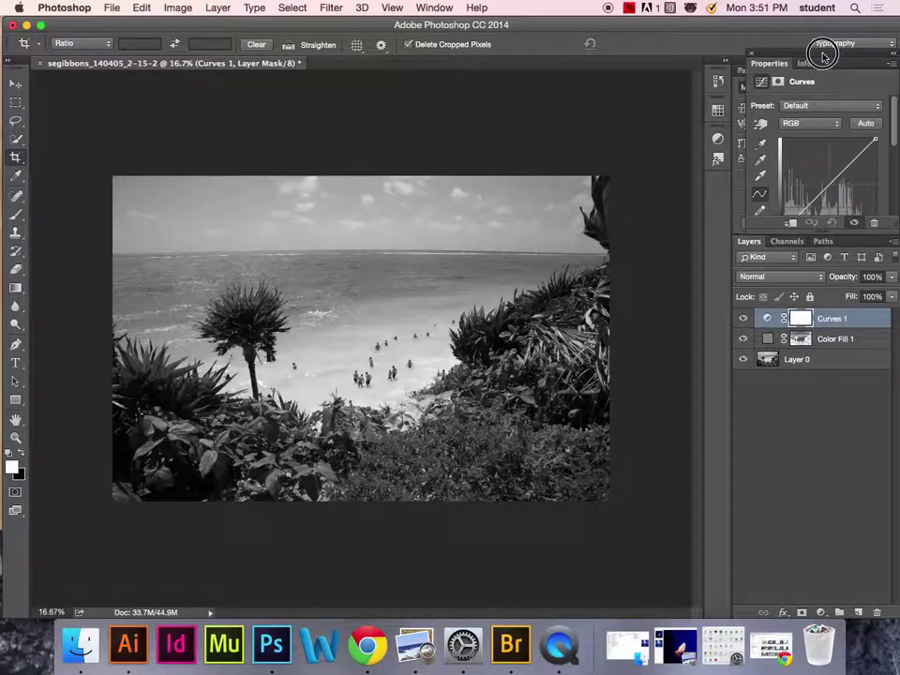
drag(825, 194, 820, 190)
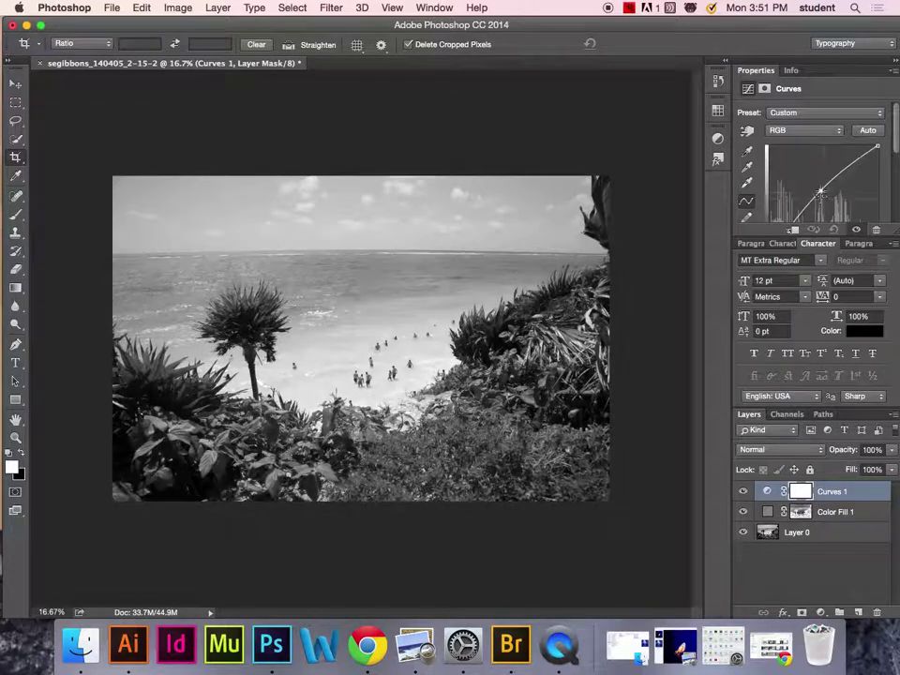
drag(816, 62, 698, 64)
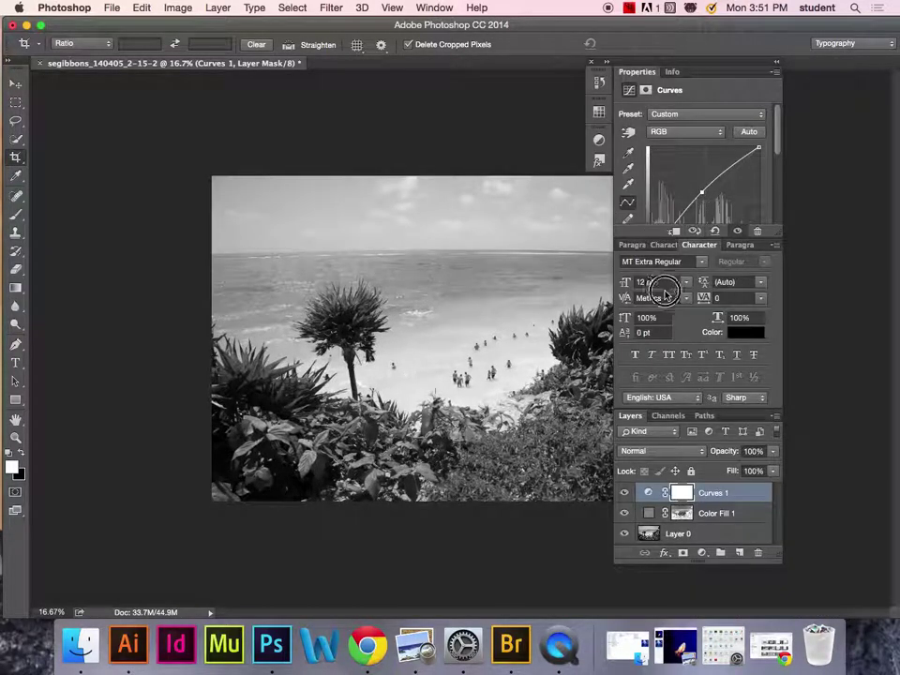
Close the Character panel group and rearrange panels to enlarge the Curves graph
click(773, 227)
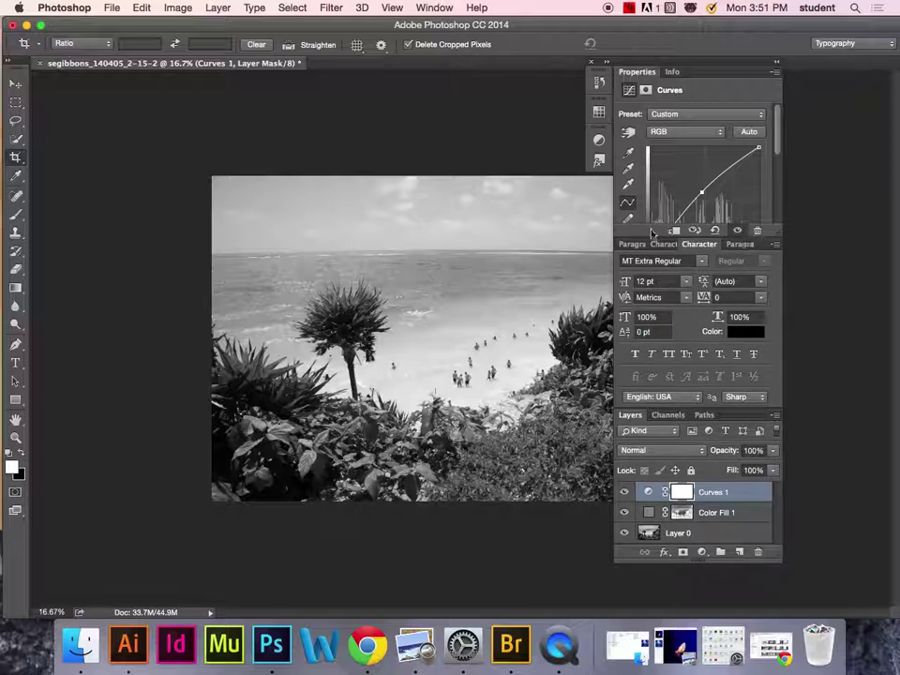
click(663, 265)
drag(784, 264, 870, 264)
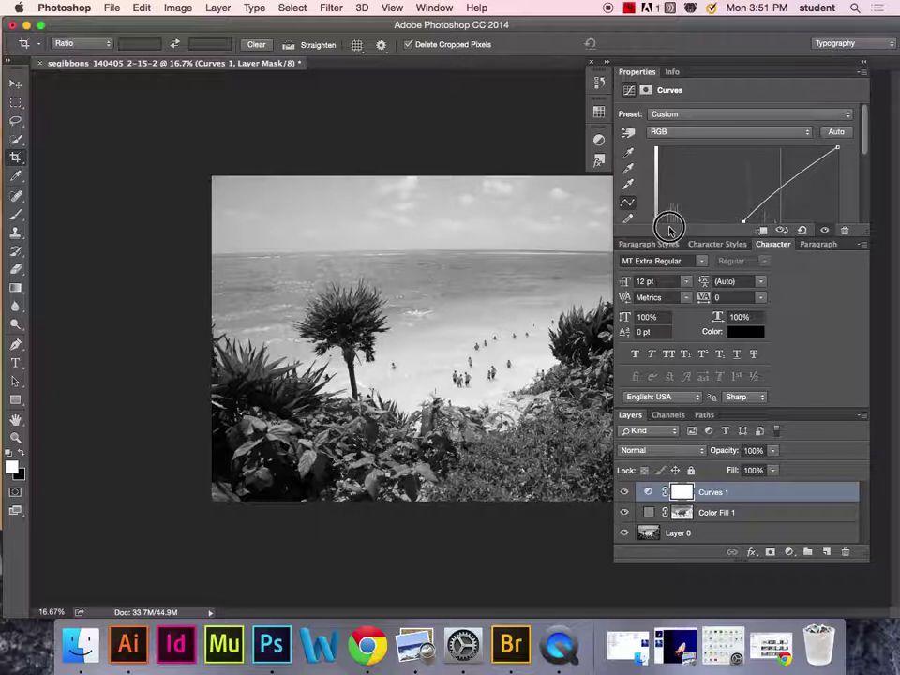
click(859, 246)
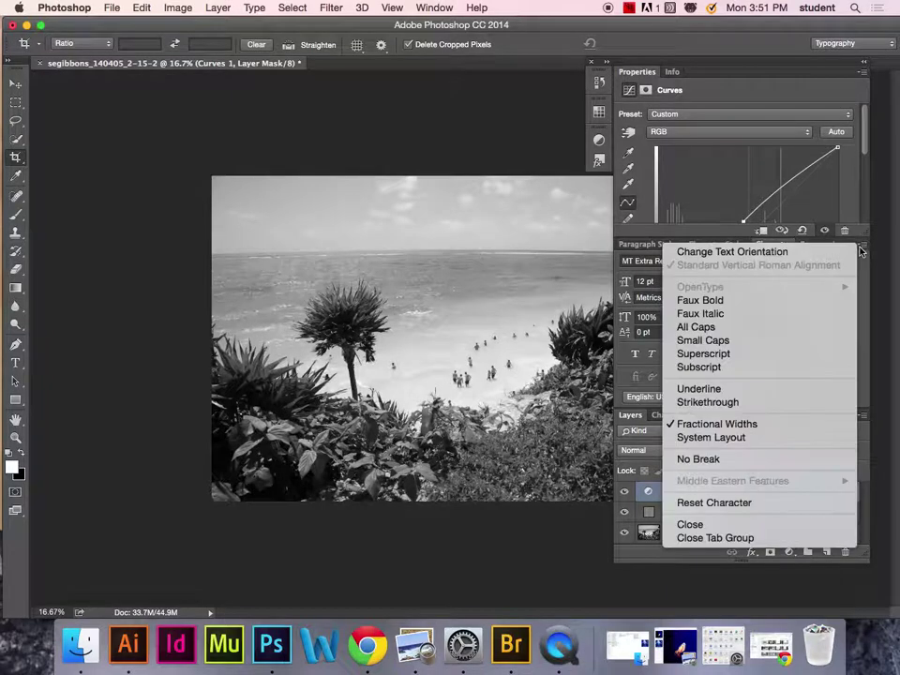
click(722, 538)
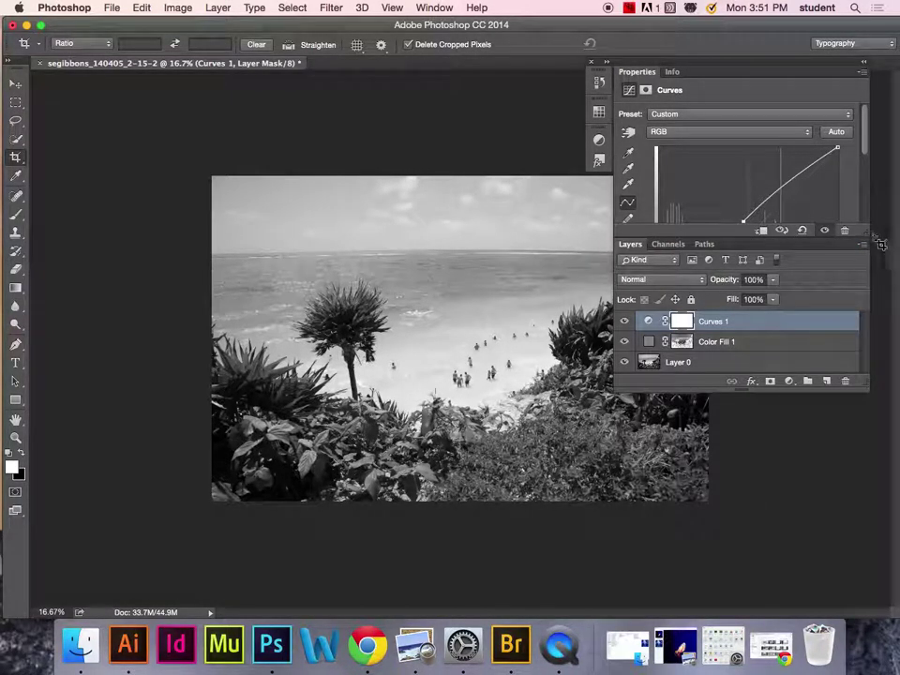
drag(771, 255, 757, 387)
drag(864, 240, 855, 328)
Shape an S-curve that pulls the shadows down and lifts the highlights
click(738, 215)
drag(740, 215, 749, 230)
drag(695, 274, 695, 284)
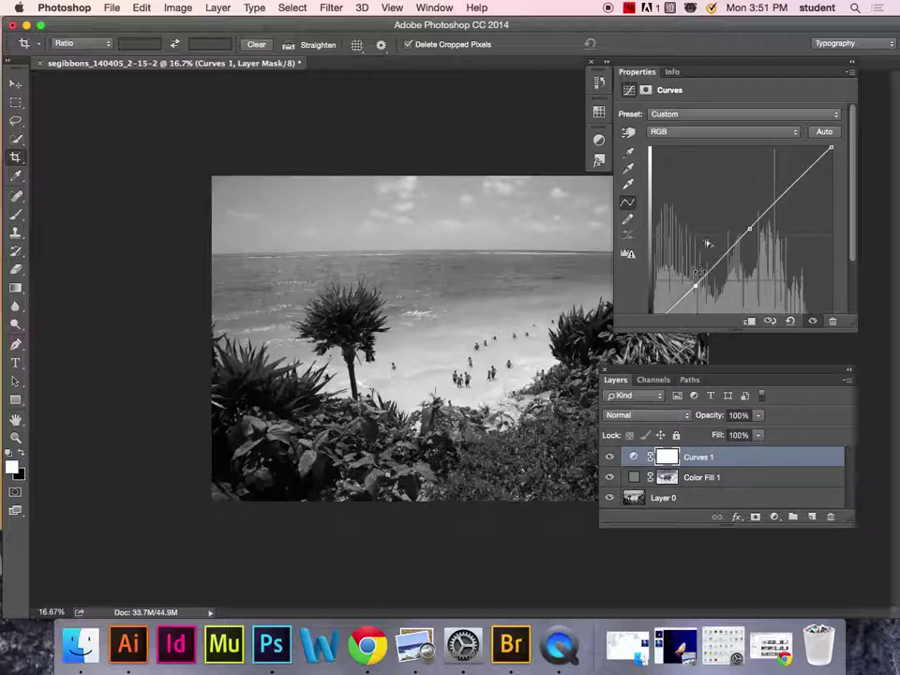
drag(797, 184, 790, 169)
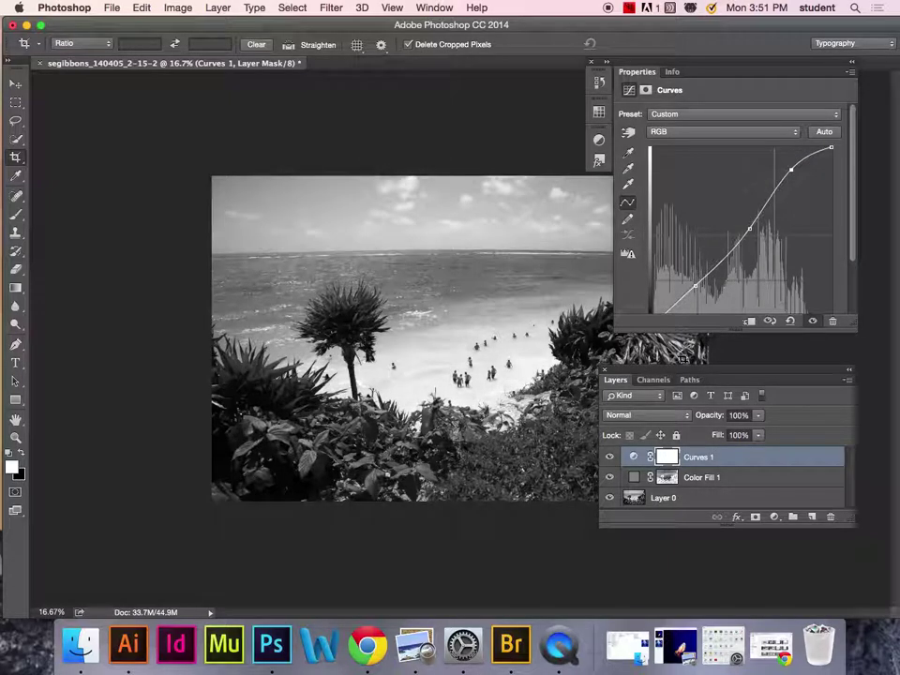
click(697, 286)
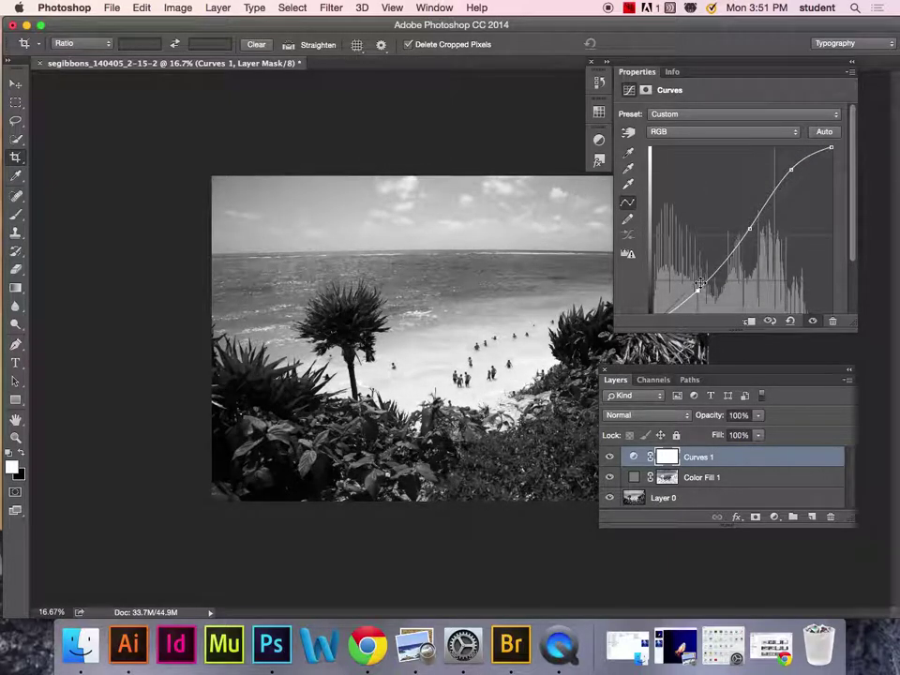
Dock the layer list beneath the Curves settings
drag(715, 375, 727, 344)
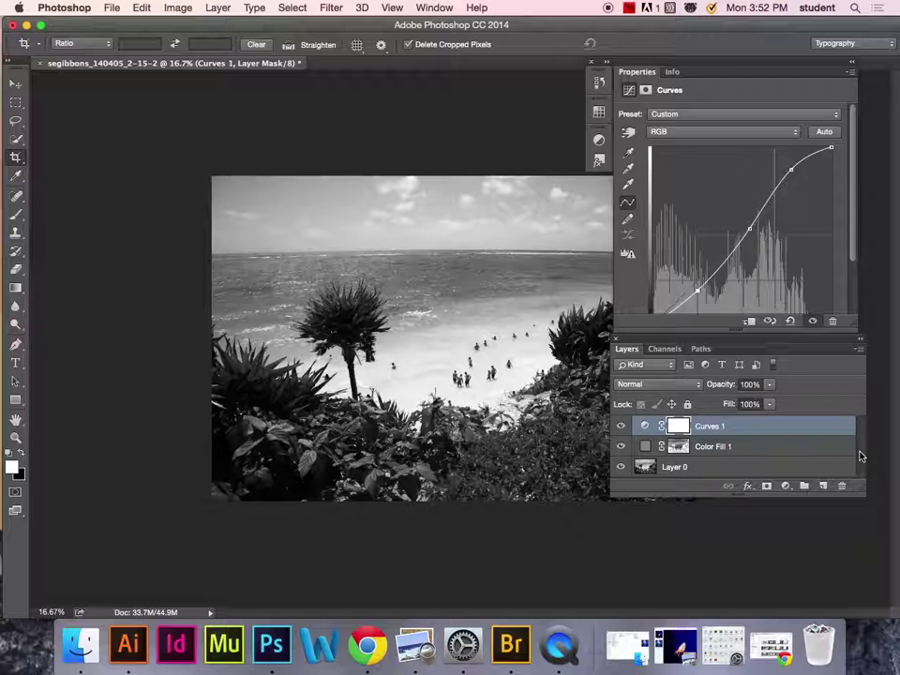
drag(765, 66, 797, 62)
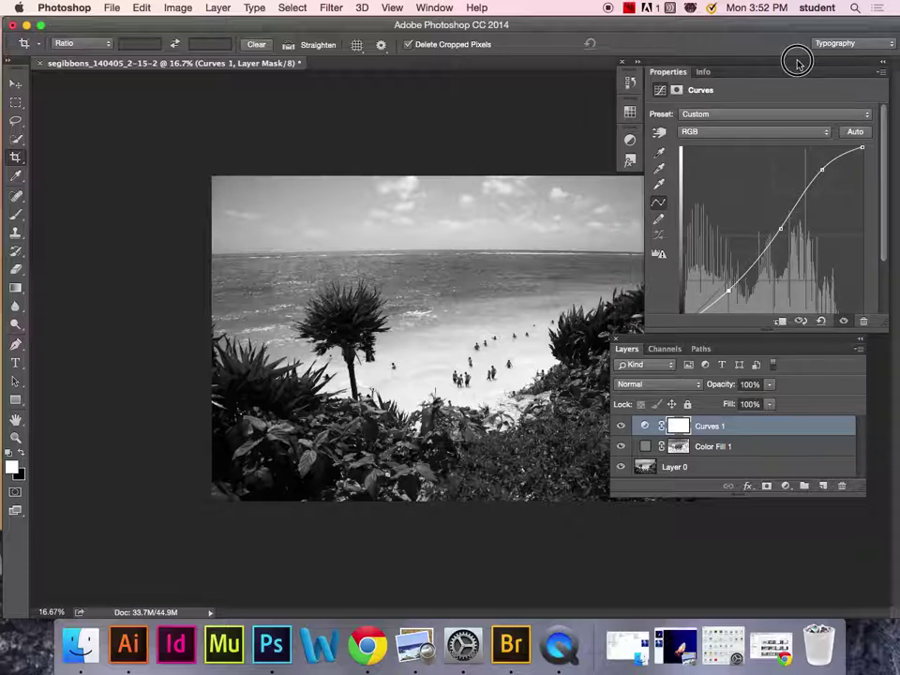
drag(703, 344, 736, 334)
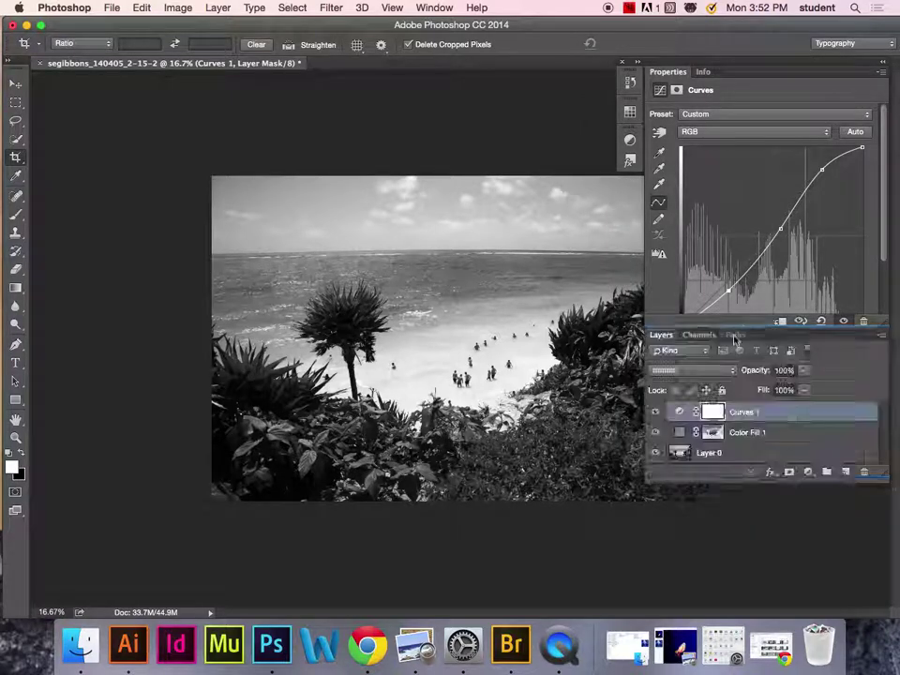